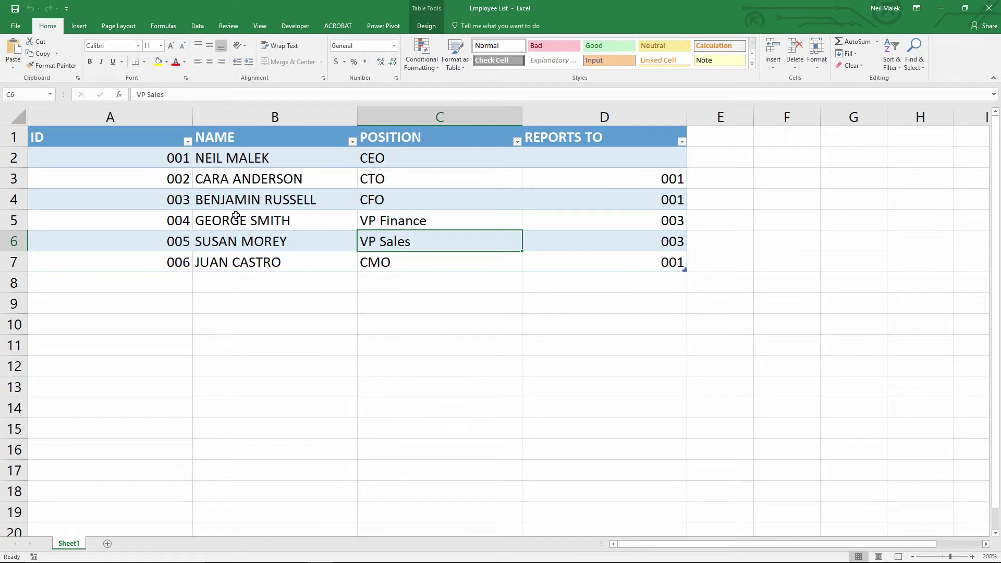
# - Review the ID, NAME, POSITION and REPORTS TO columns of the employee list, then close Excel
pyautogui.moveTo(246, 156); pyautogui.dragTo(282, 263)
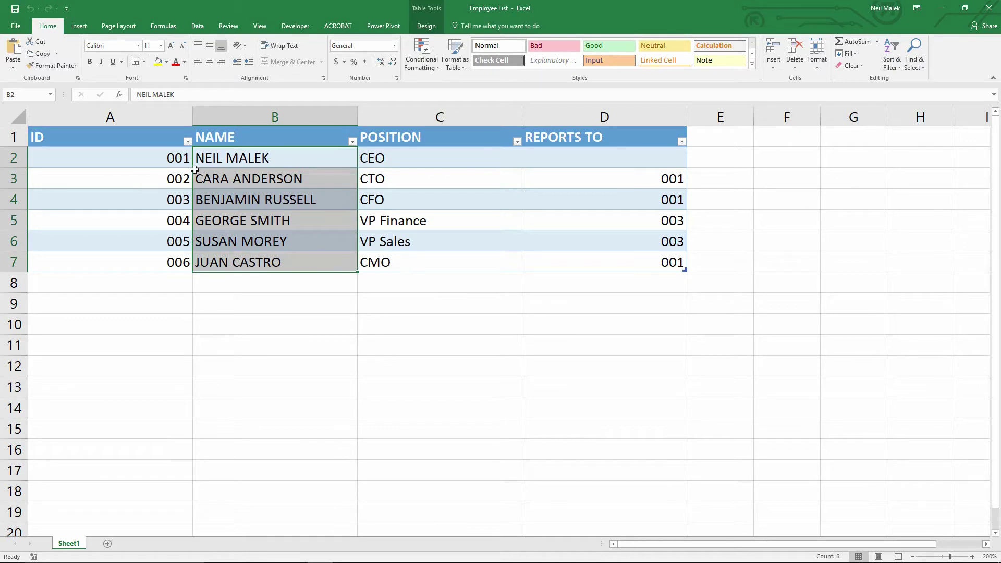
pyautogui.moveTo(175, 158); pyautogui.dragTo(173, 256)
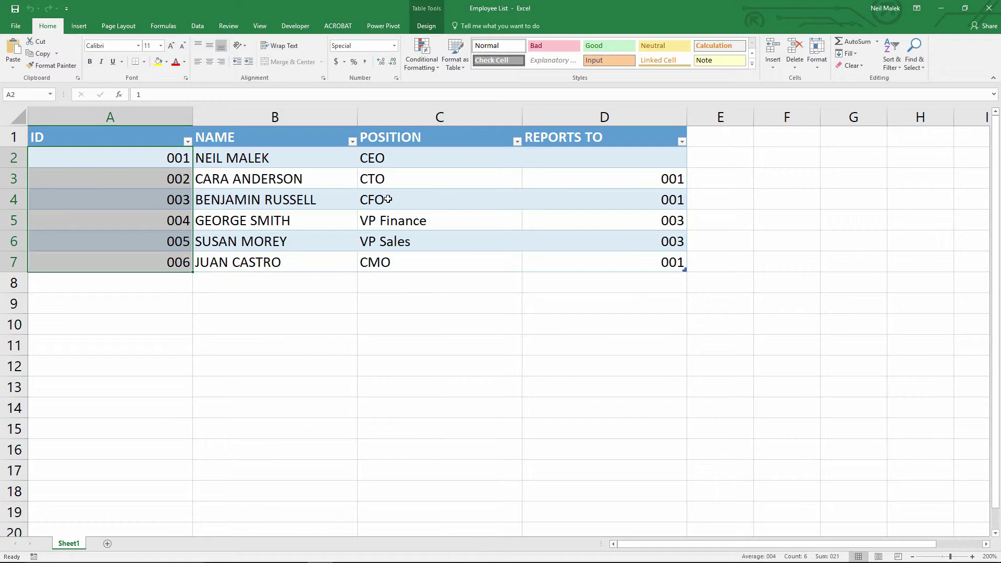
pyautogui.moveTo(289, 184); pyautogui.dragTo(611, 255)
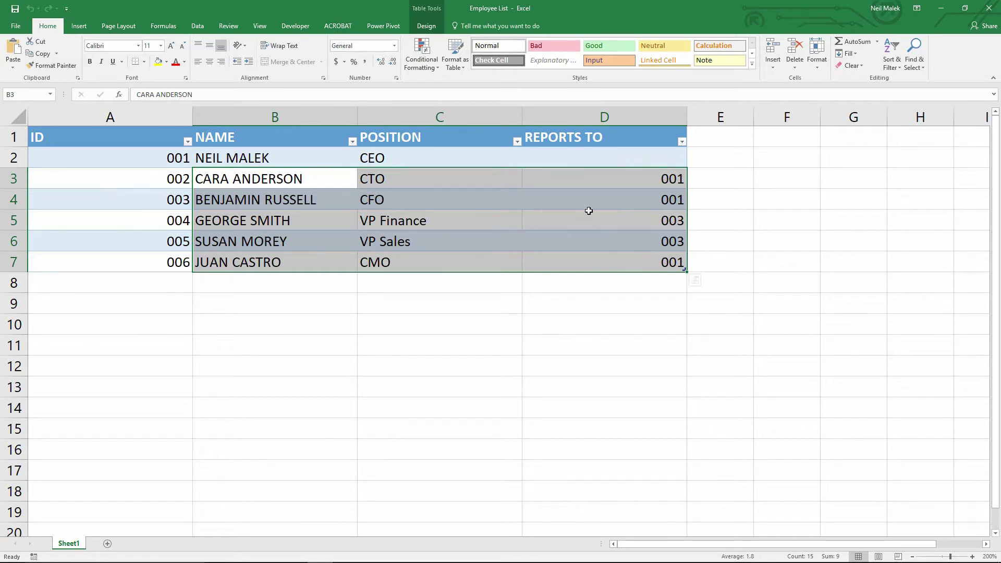
pyautogui.moveTo(648, 180); pyautogui.dragTo(650, 208)
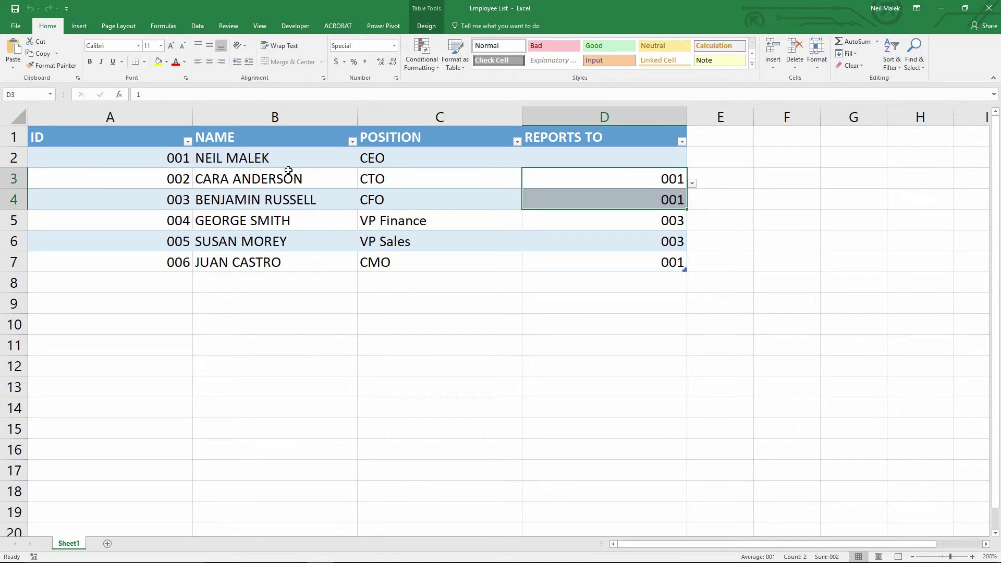
pyautogui.click(302, 224)
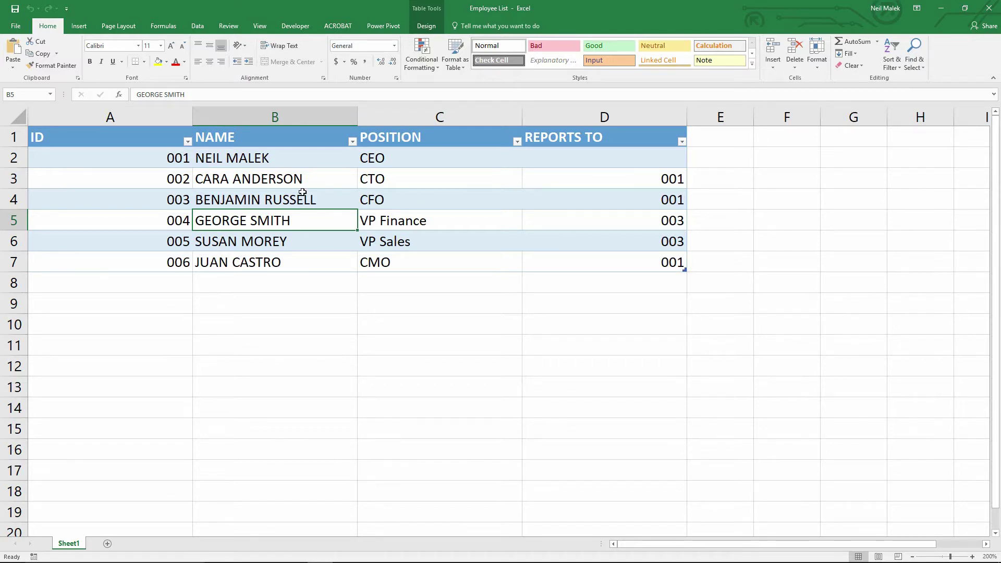
pyautogui.click(991, 9)
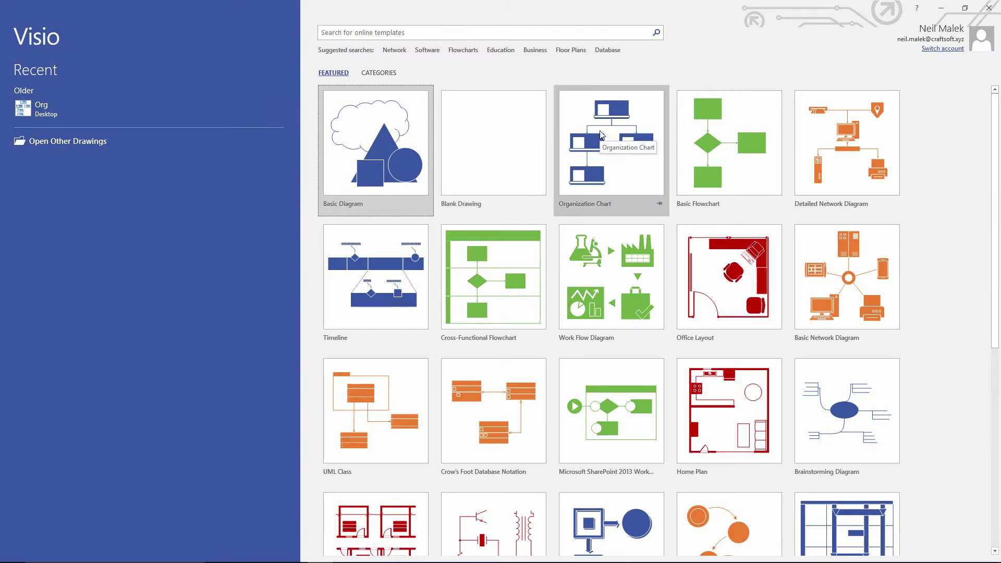
# - Pick the Organization Chart Wizard template from the Organization Chart templates
pyautogui.click(602, 134)
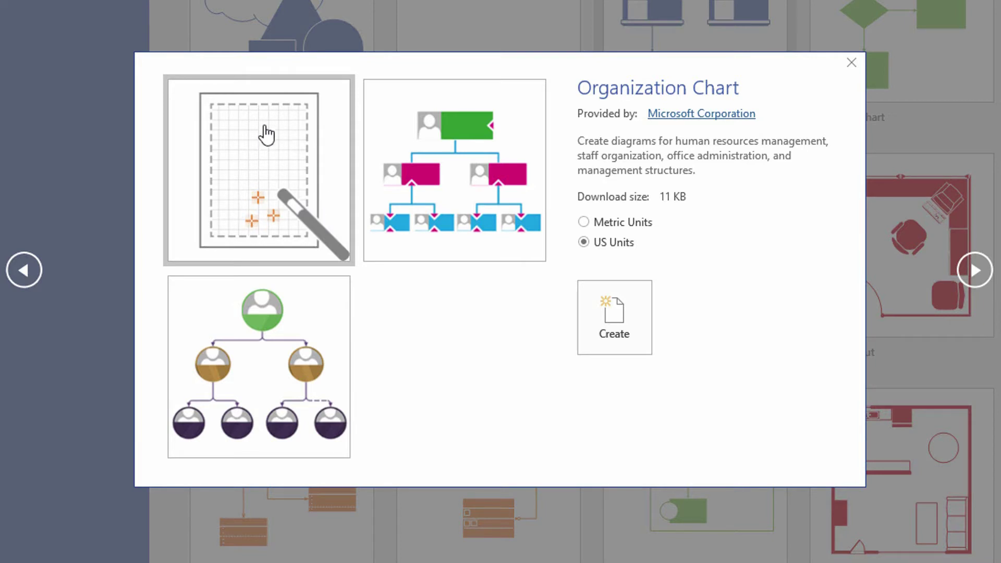
pyautogui.press('Right')
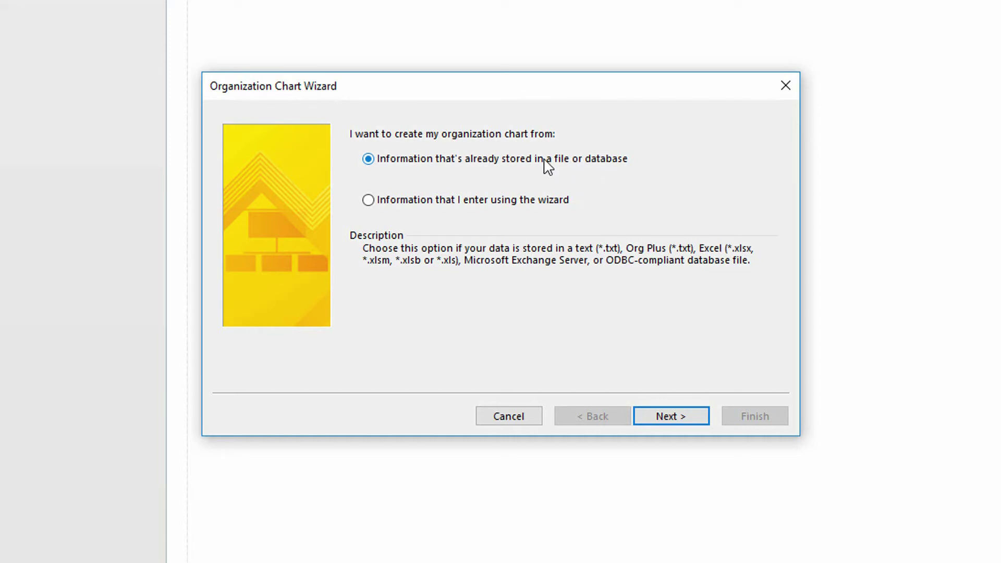
# - Use the Excel file Business\Employee List.xlsx as the wizard's data source
pyautogui.click(674, 418)
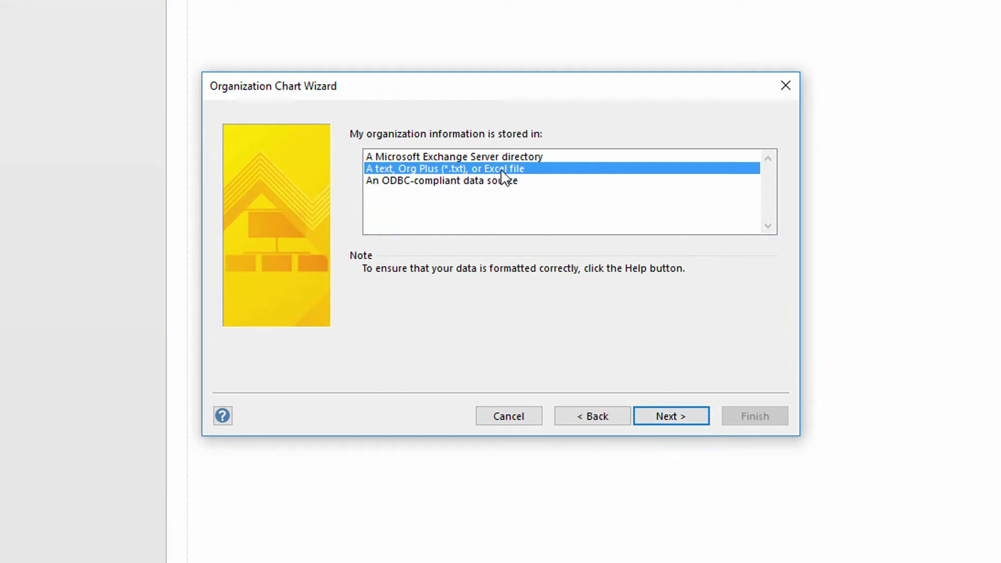
pyautogui.click(683, 417)
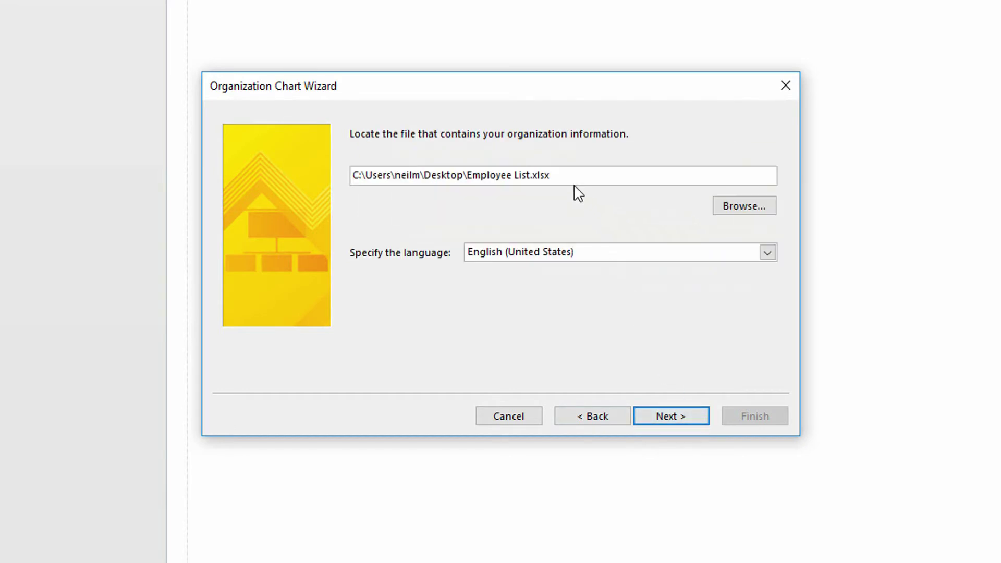
pyautogui.click(756, 208)
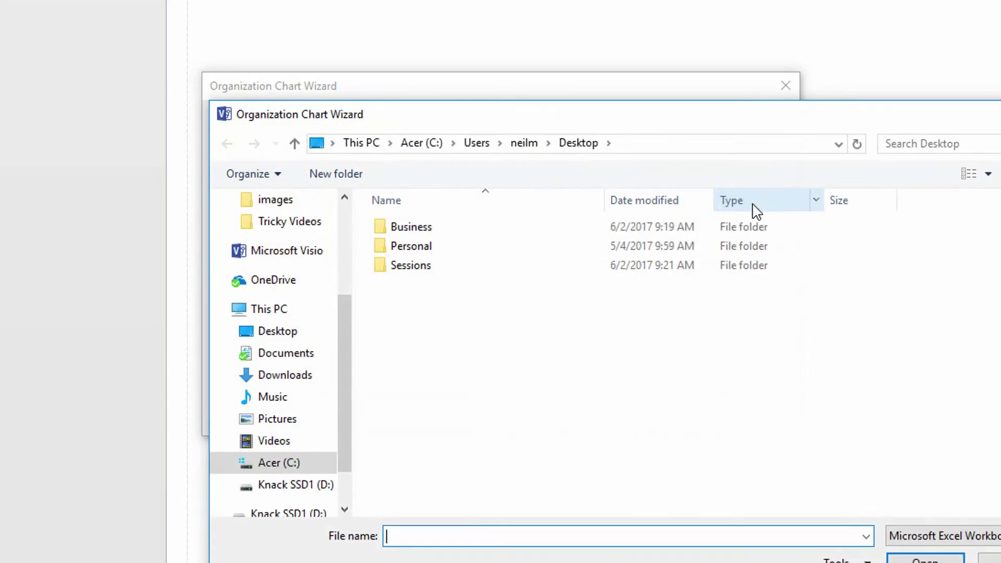
pyautogui.doubleClick(434, 228)
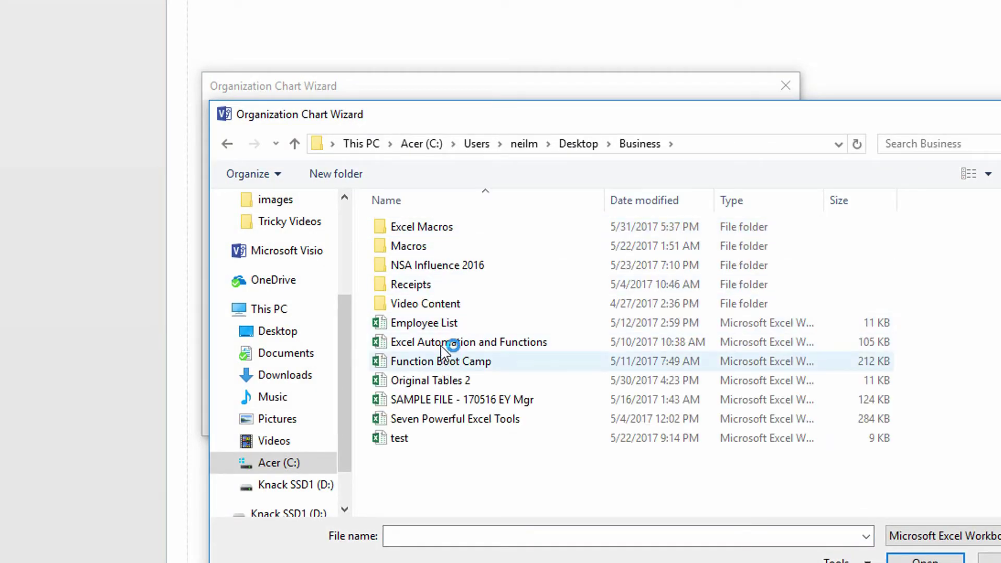
pyautogui.doubleClick(441, 323)
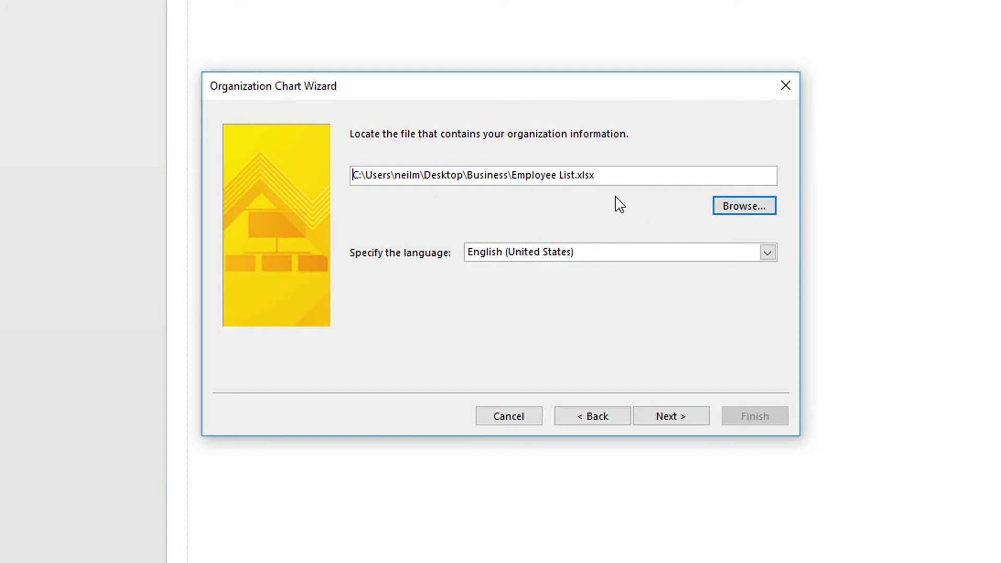
pyautogui.click(688, 425)
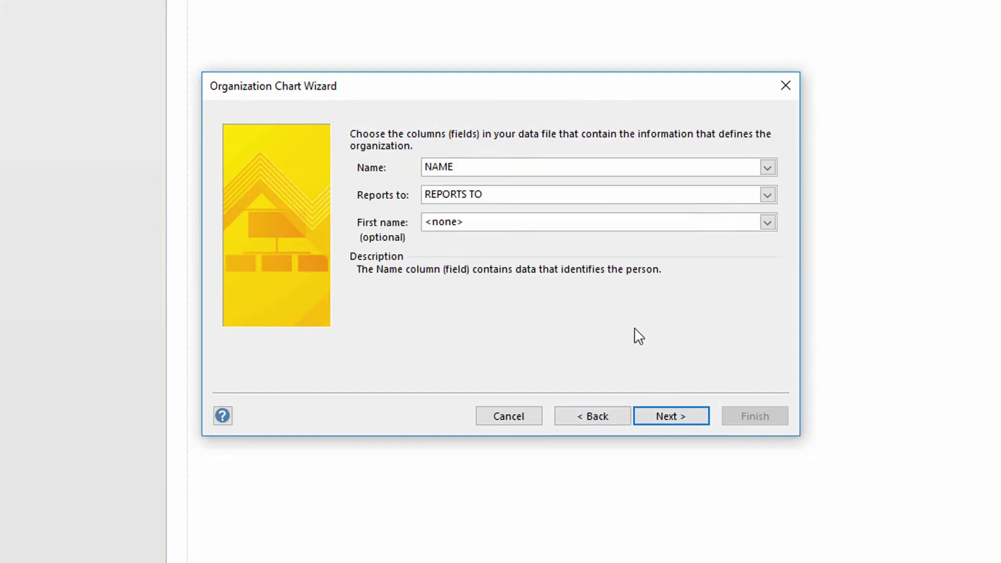
# - Map Name to NAME and Reports to to REPORTS TO, with First name set to <none>
pyautogui.click(768, 167)
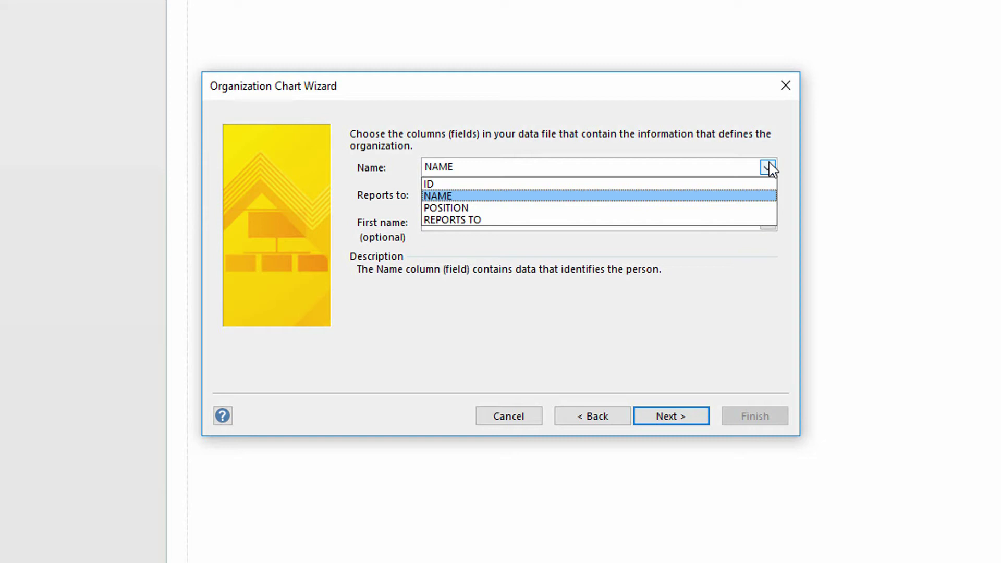
pyautogui.click(768, 167)
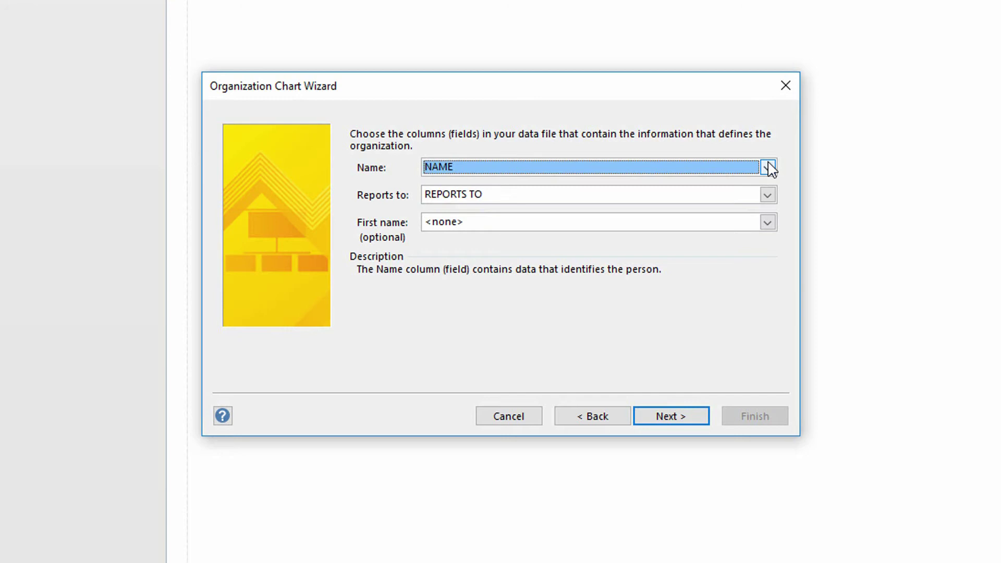
pyautogui.click(768, 196)
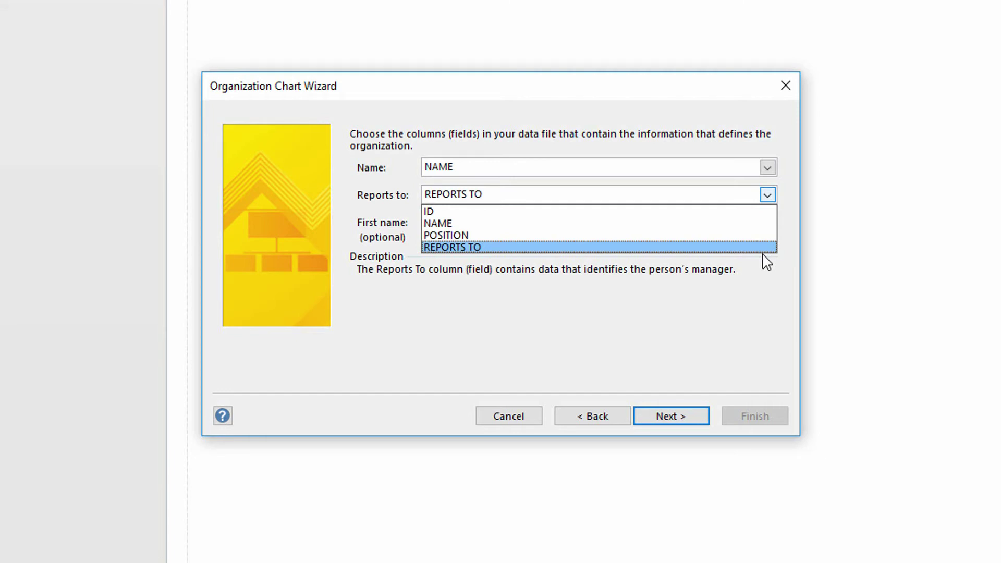
pyautogui.click(785, 196)
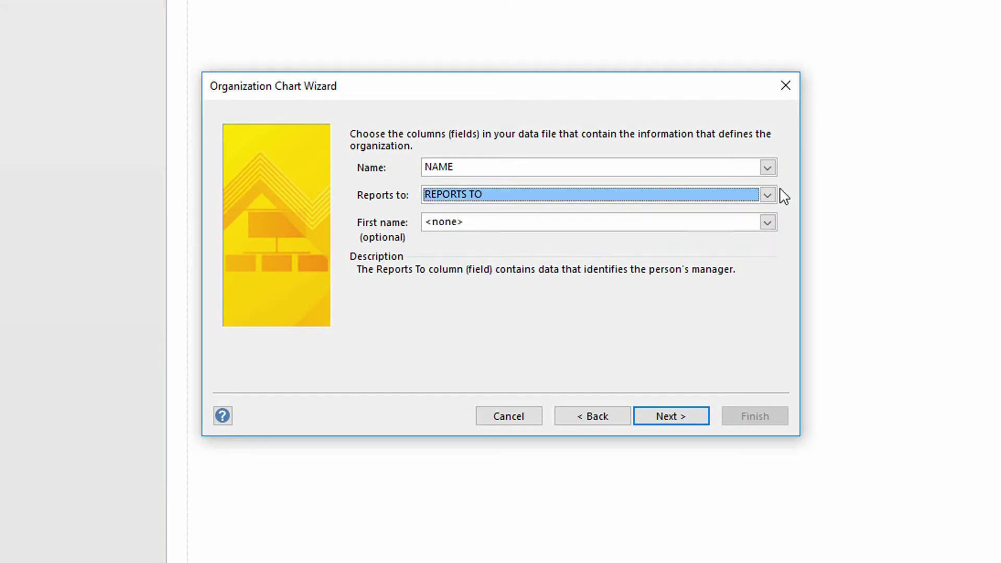
pyautogui.click(768, 222)
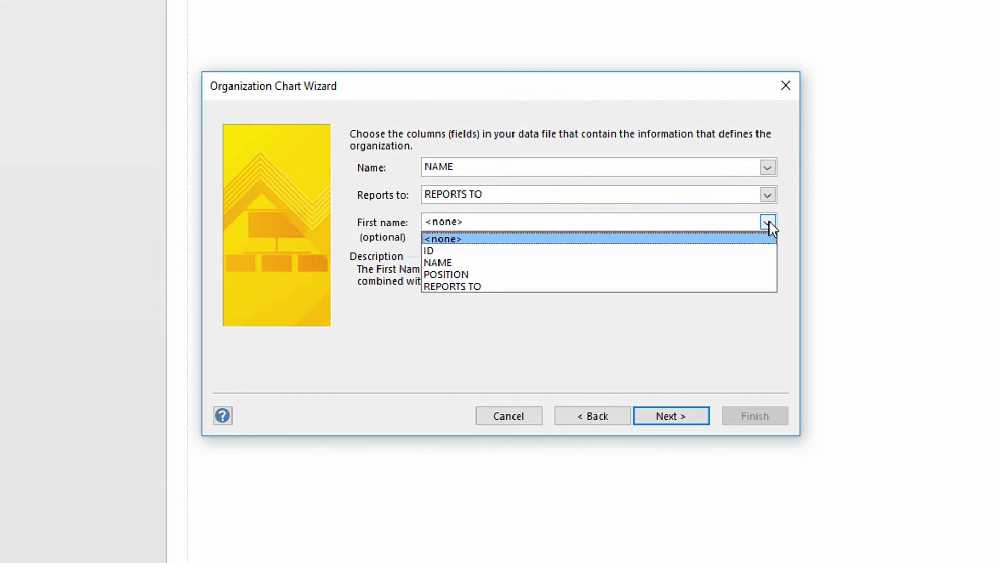
pyautogui.click(787, 225)
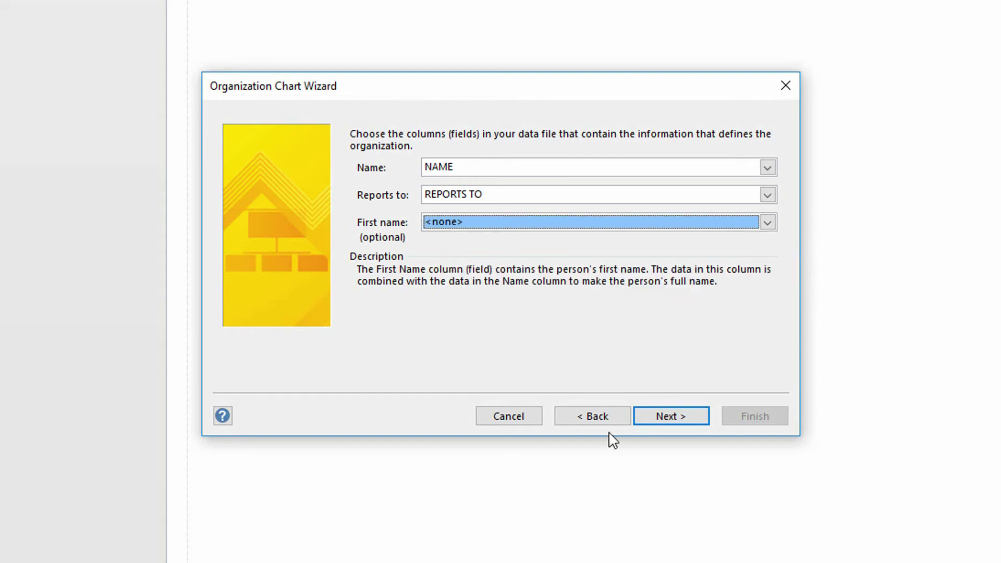
pyautogui.click(670, 417)
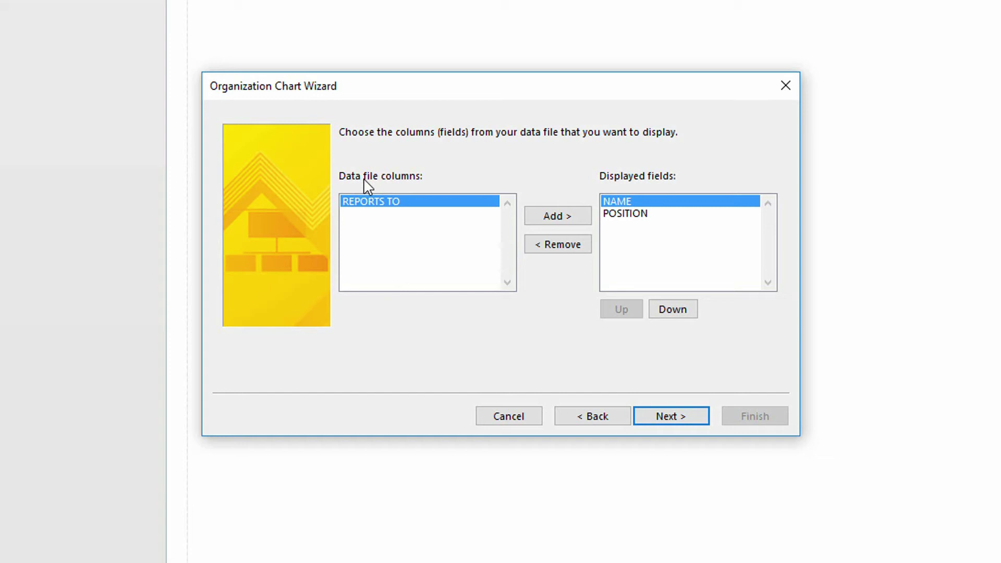
# - Keep the default shape data, no pictures and automatic page layout, and finish the wizard
pyautogui.click(674, 415)
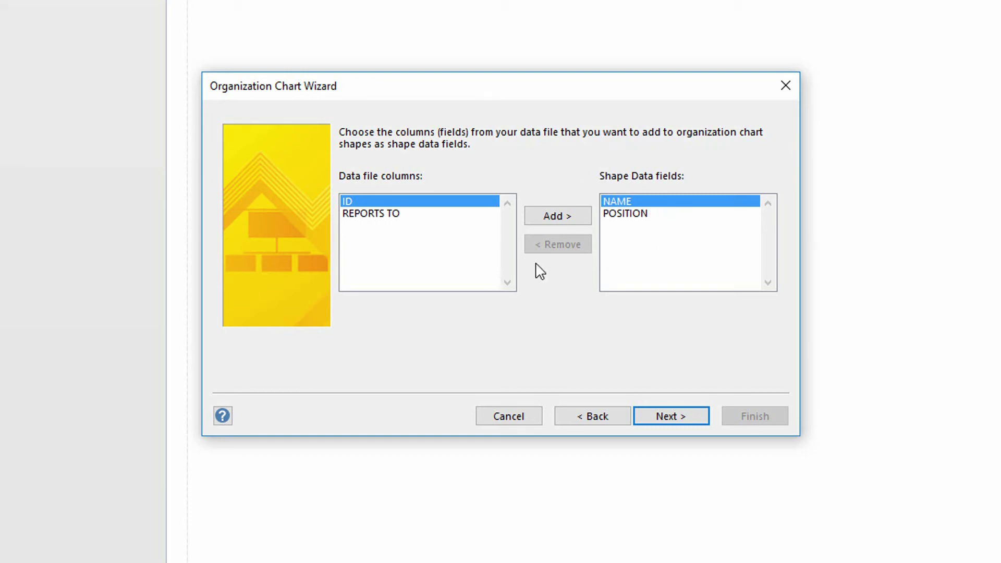
pyautogui.click(681, 417)
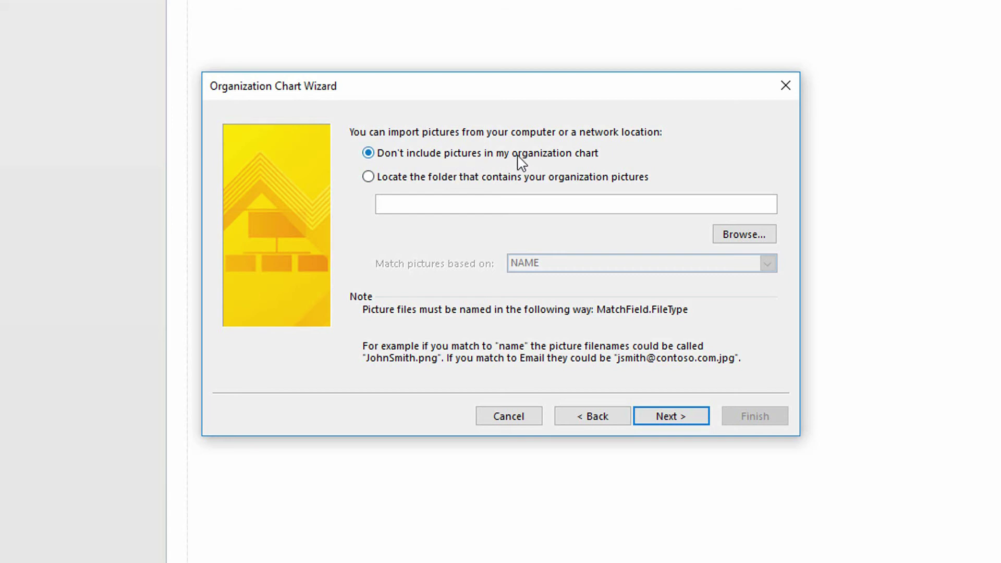
pyautogui.click(685, 419)
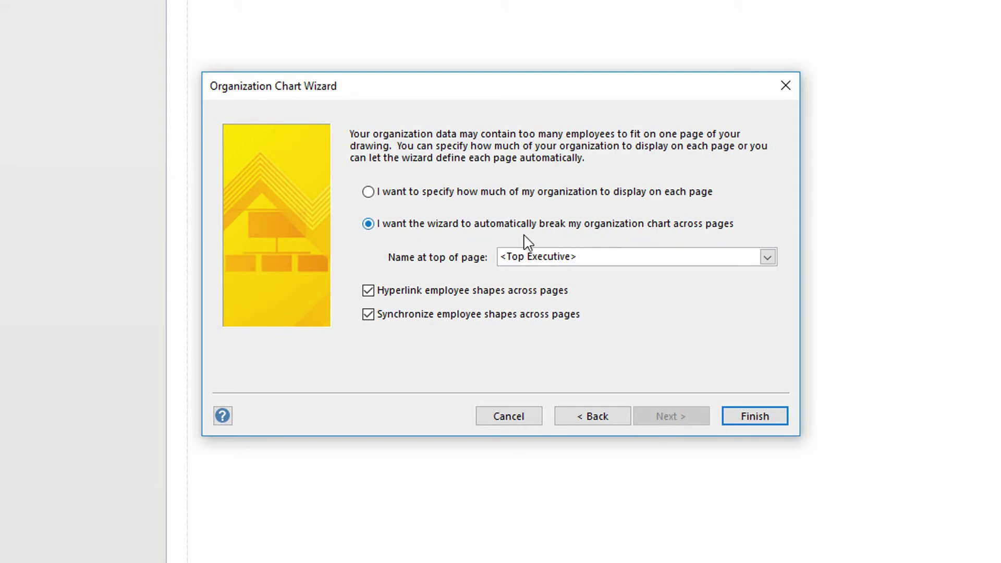
pyautogui.click(750, 417)
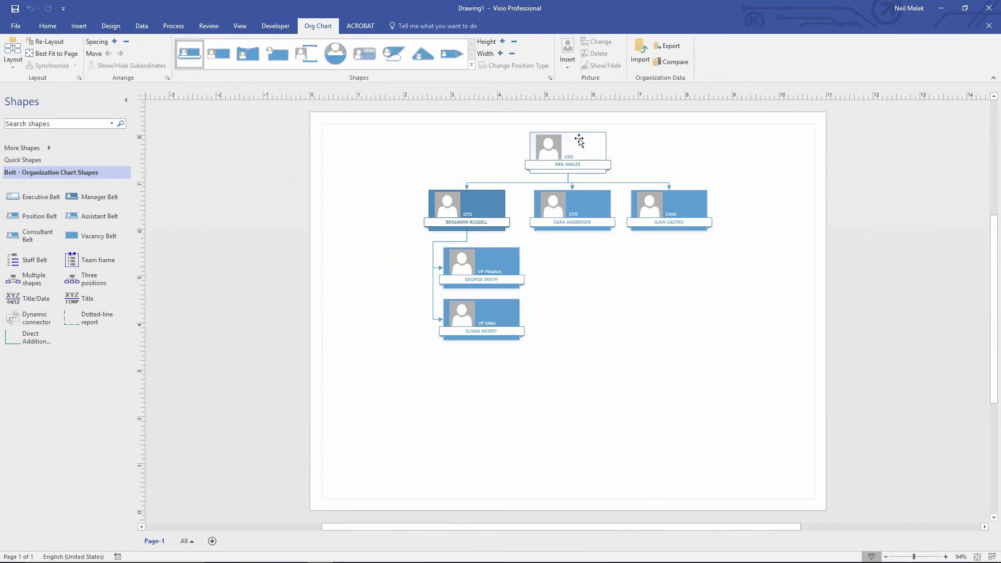
pyautogui.click(579, 140)
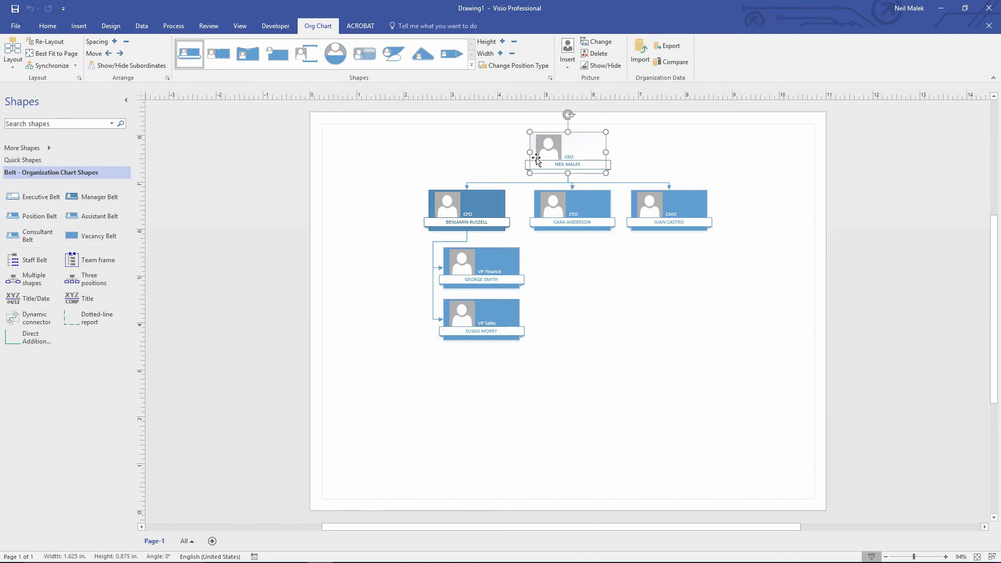
pyautogui.click(493, 208)
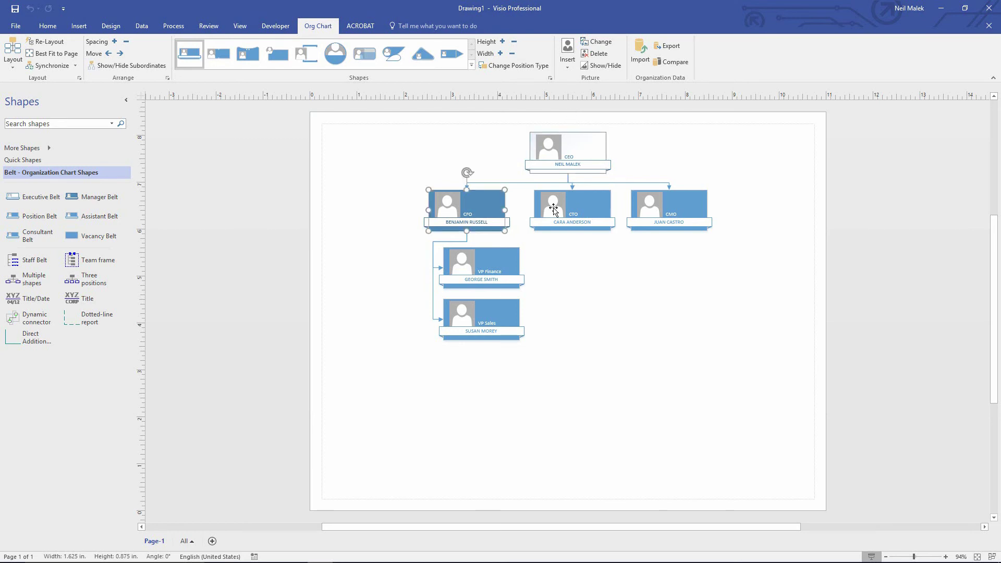
pyautogui.click(597, 204)
pyautogui.click(691, 204)
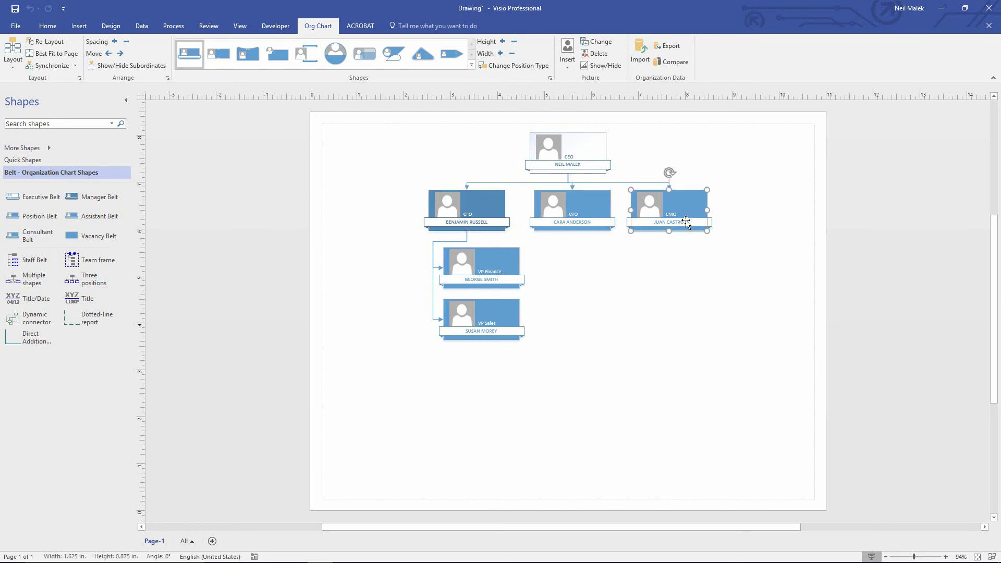
pyautogui.click(497, 204)
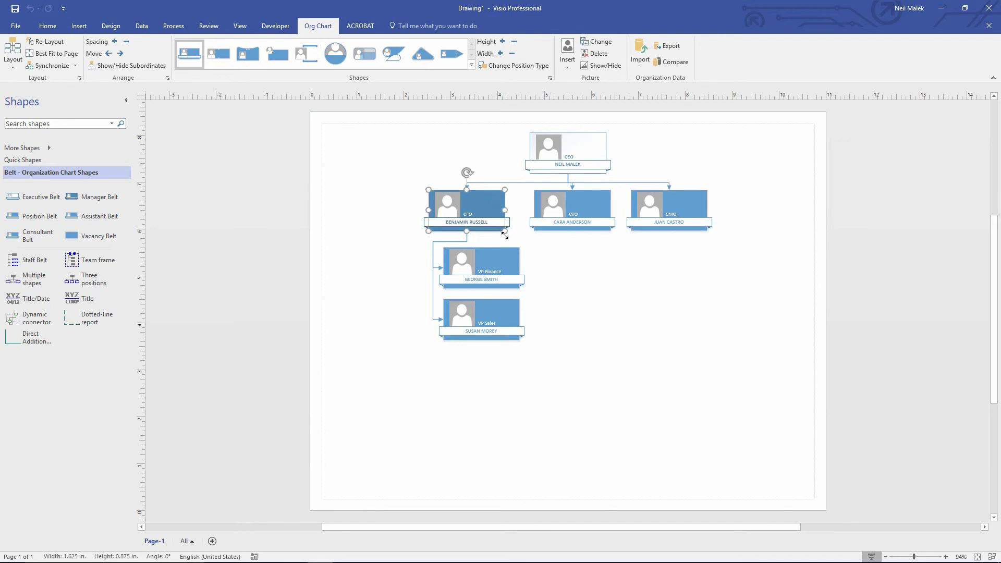
pyautogui.click(511, 259)
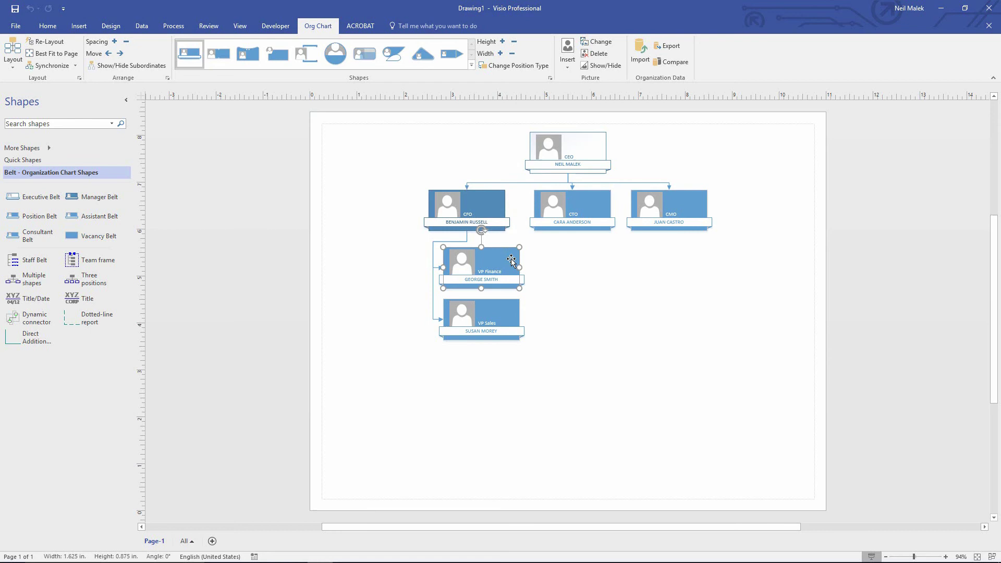
pyautogui.click(514, 317)
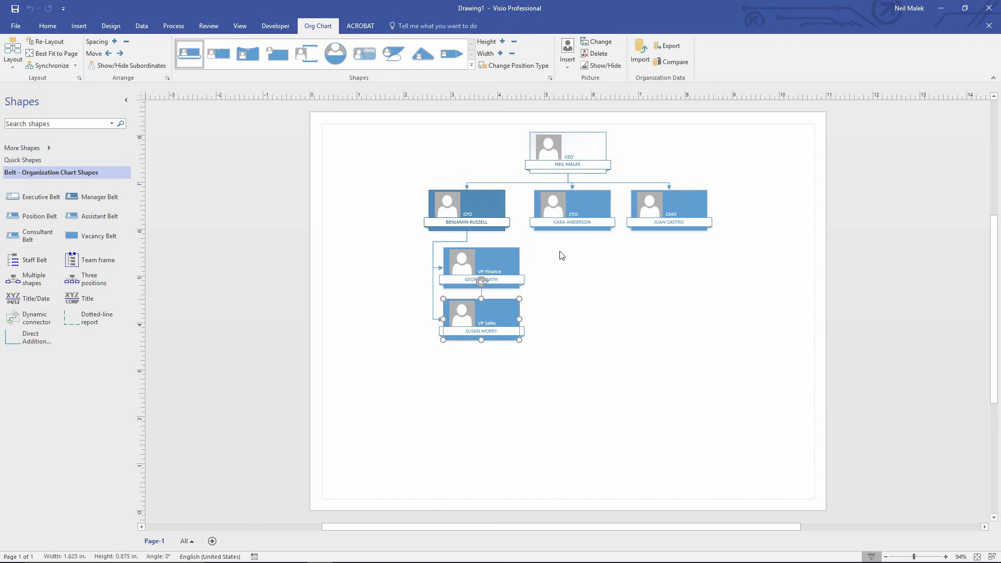
pyautogui.click(747, 253)
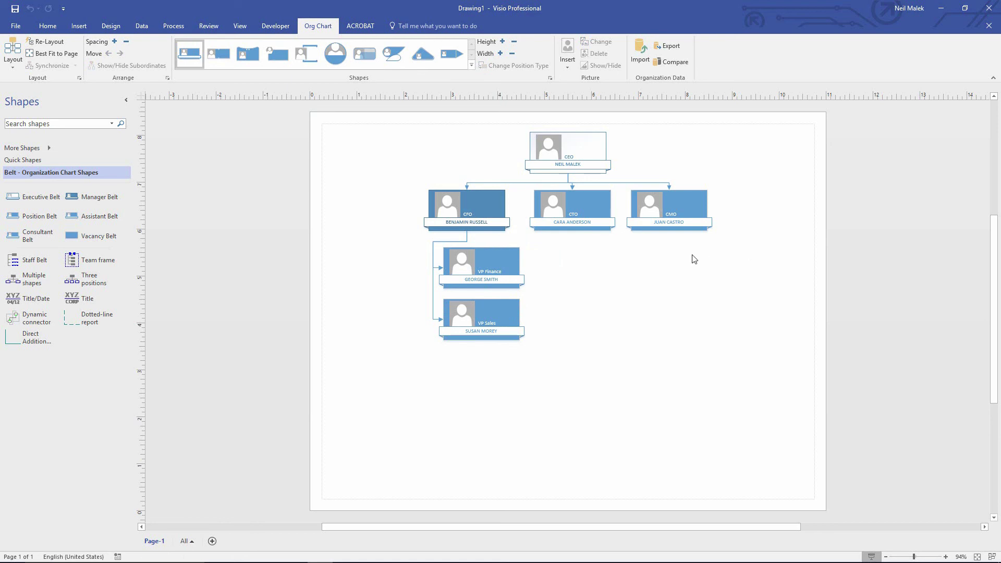